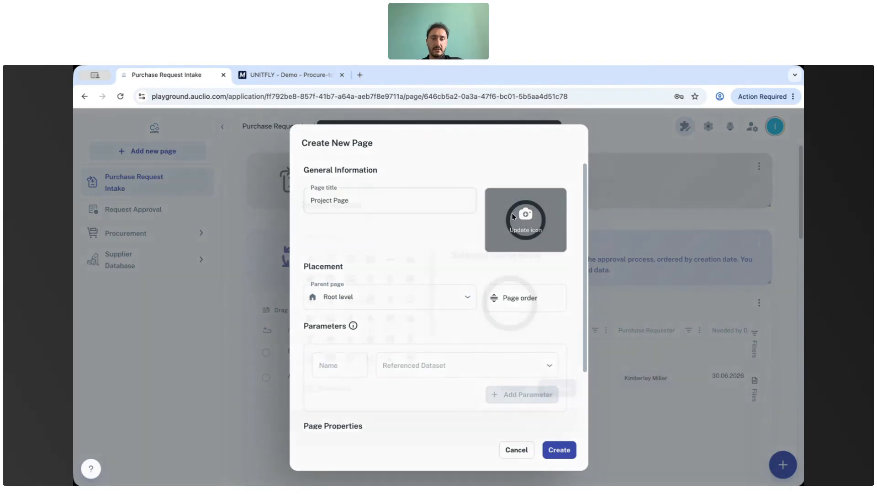
# - Give the new page the clipboard-with-chart icon found by searching "project" and create the page at root level
pyautogui.write('project')
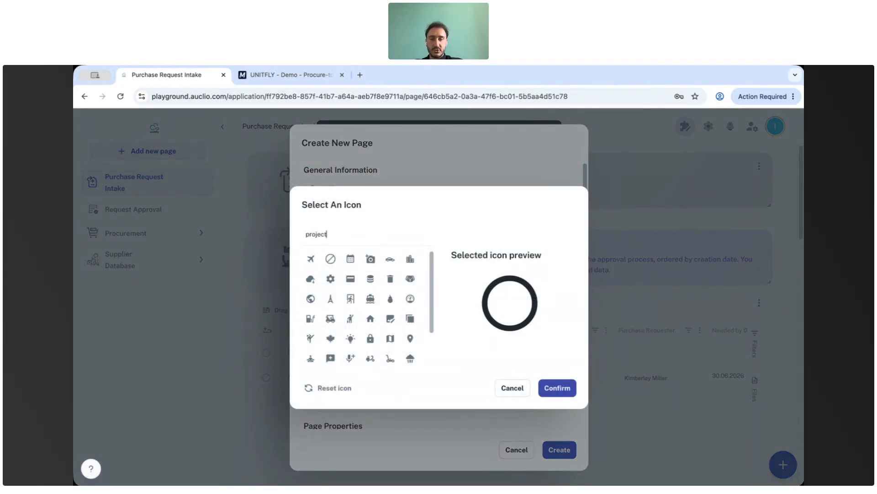
pyautogui.click(310, 258)
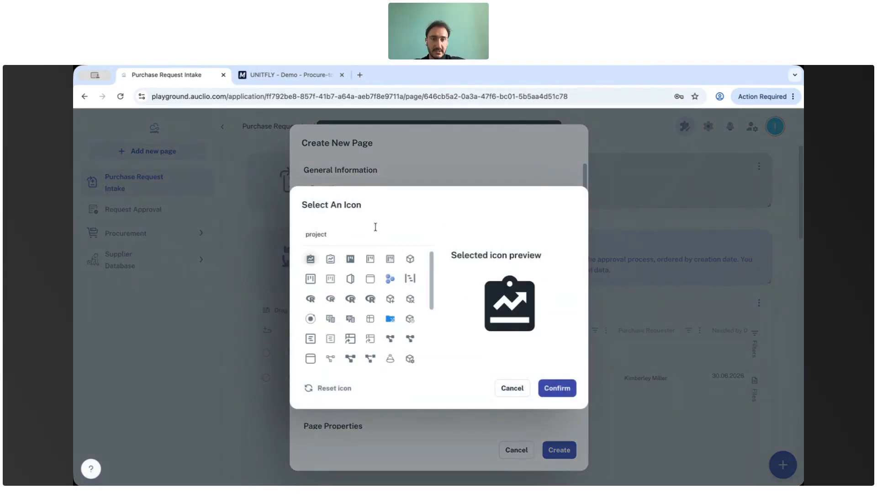
pyautogui.click(555, 388)
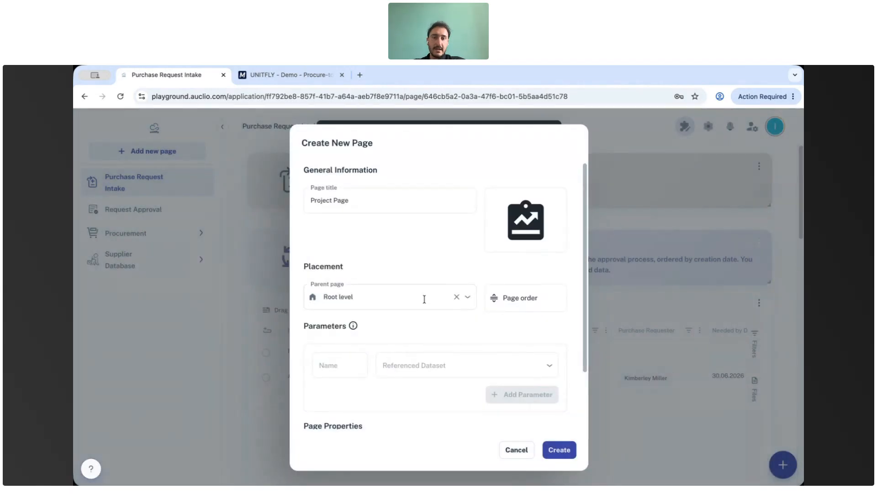
pyautogui.scroll(-1, 471, 348)
pyautogui.click(558, 451)
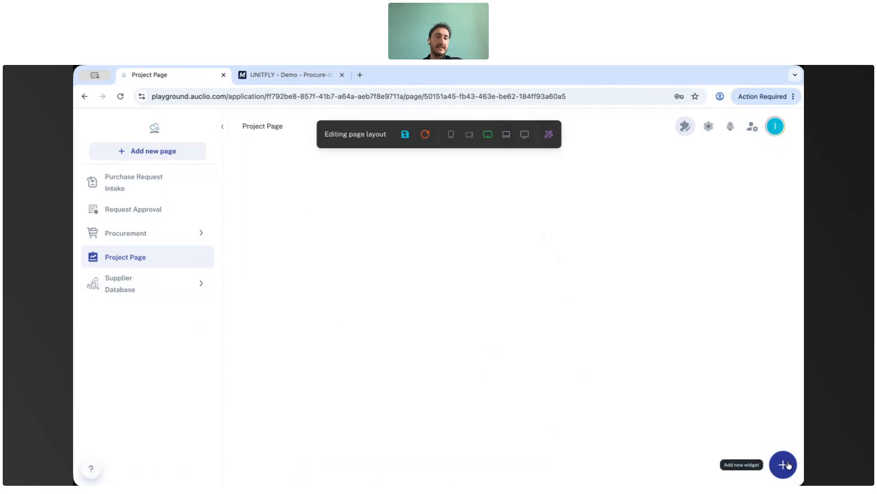
pyautogui.click(790, 468)
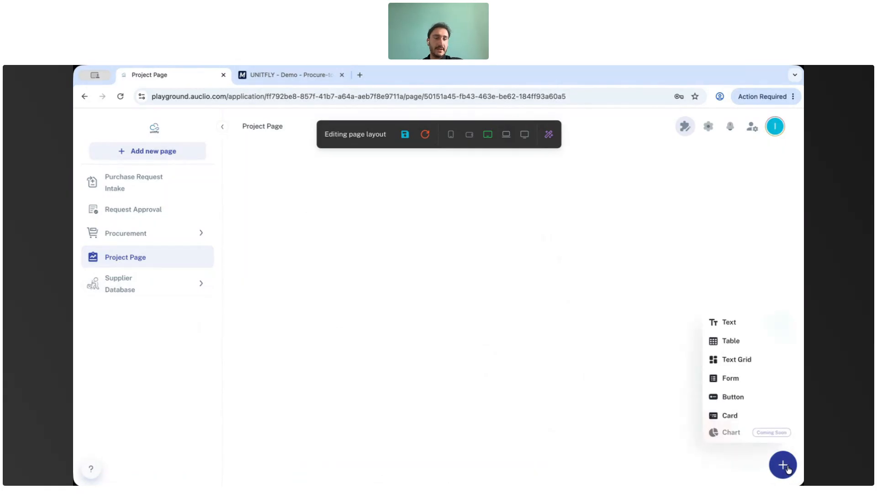
pyautogui.click(738, 344)
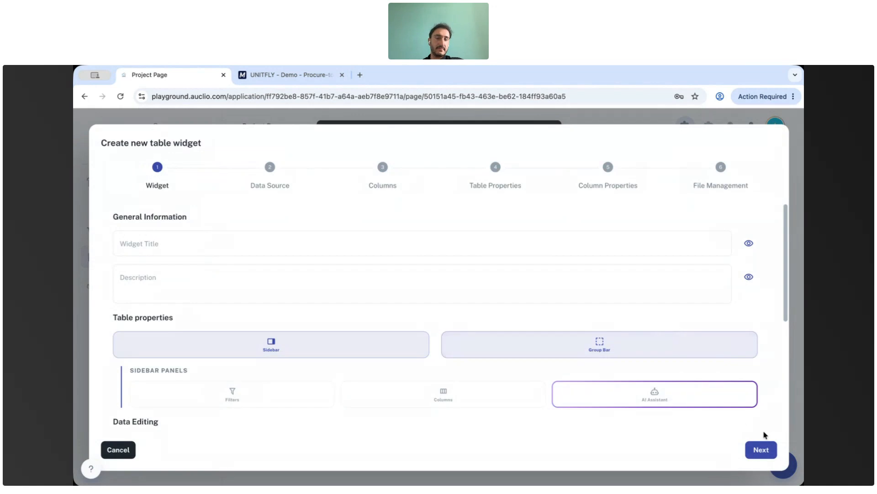
pyautogui.click(124, 453)
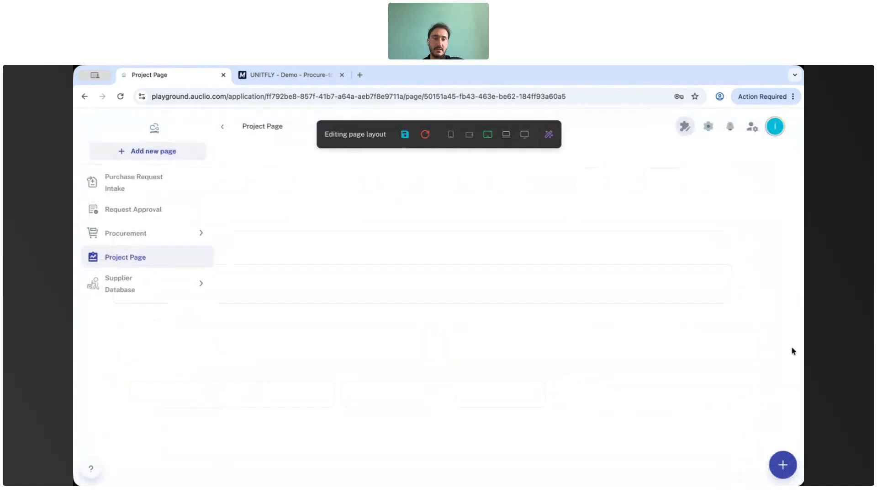
# - Start a new table widget on the Project Page and title it "List of projects"
pyautogui.click(784, 465)
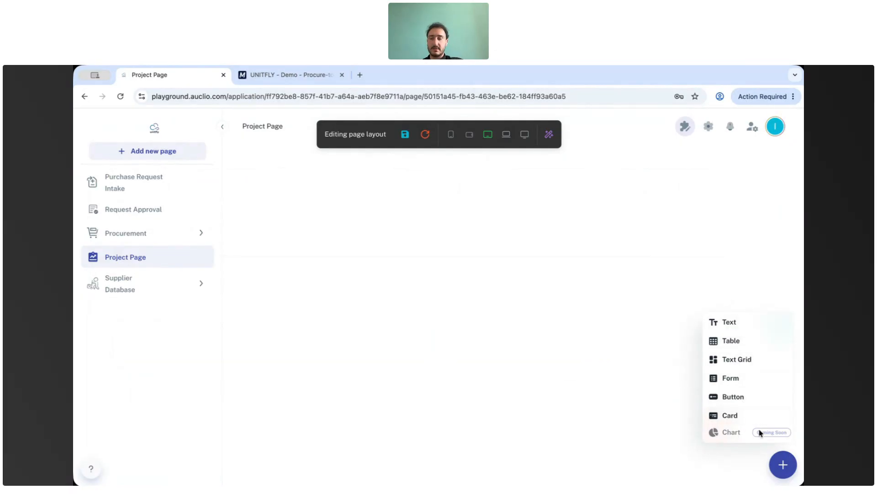
pyautogui.click(733, 341)
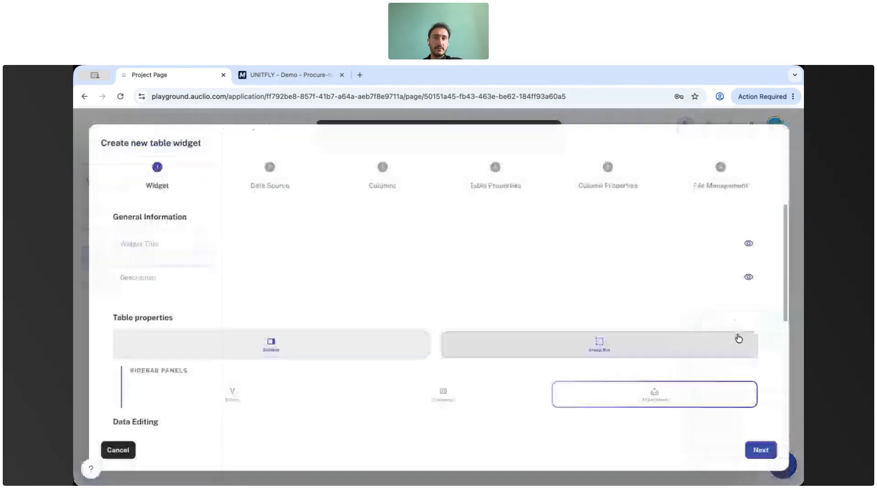
pyautogui.click(146, 242)
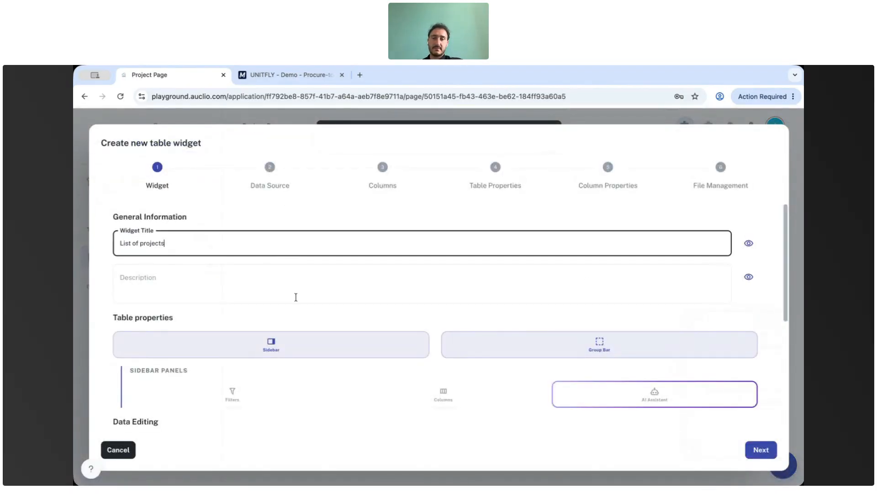
# - Review the widget's table properties, data editing, column sizing and display options, keep Add Row enabled, and proceed to the data source
pyautogui.scroll(-3, 297, 293)
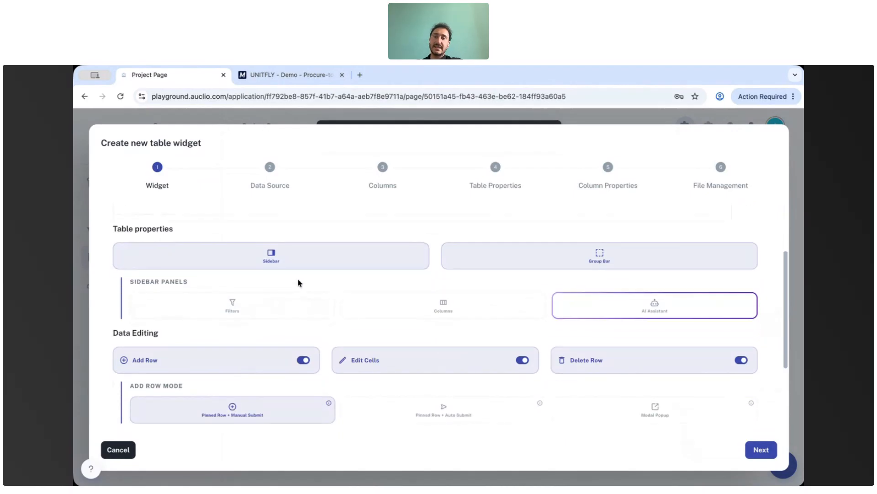
pyautogui.scroll(-1, 298, 283)
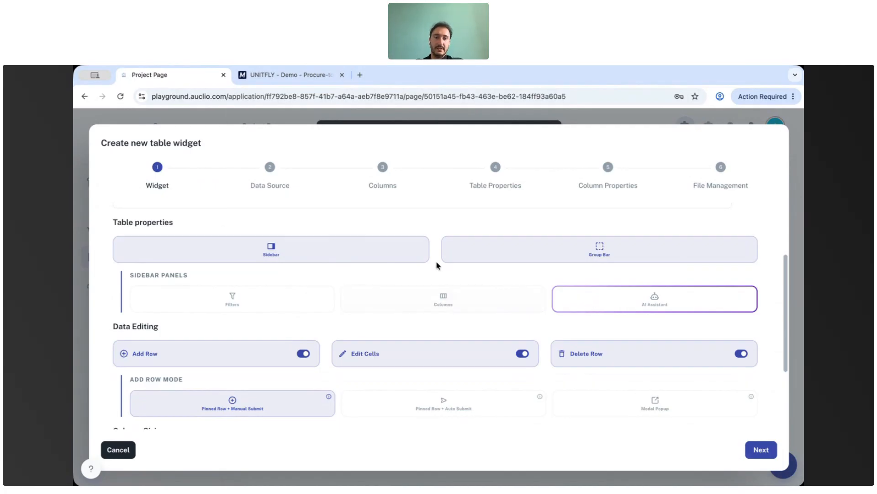
pyautogui.scroll(-1, 372, 284)
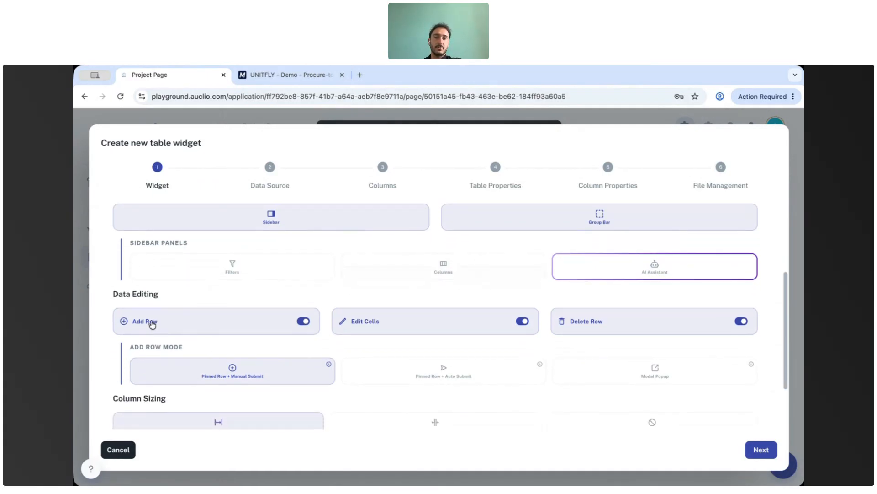
pyautogui.click(302, 322)
pyautogui.click(301, 323)
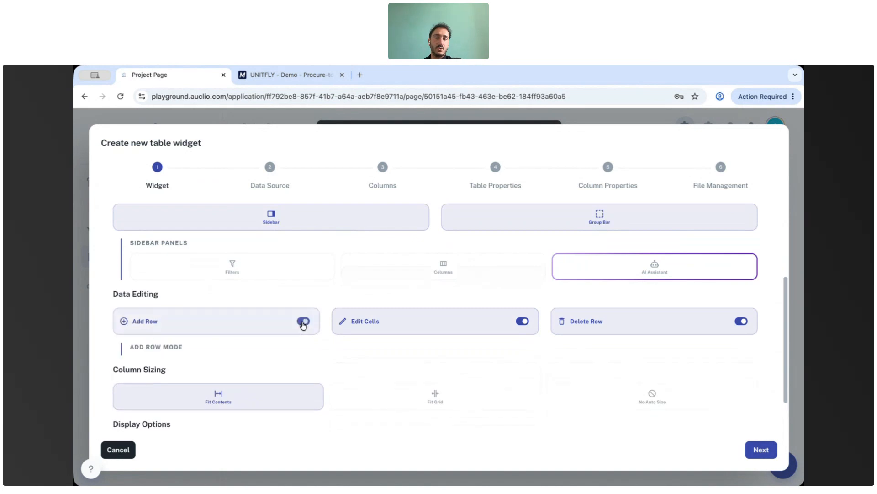
pyautogui.scroll(-1, 301, 325)
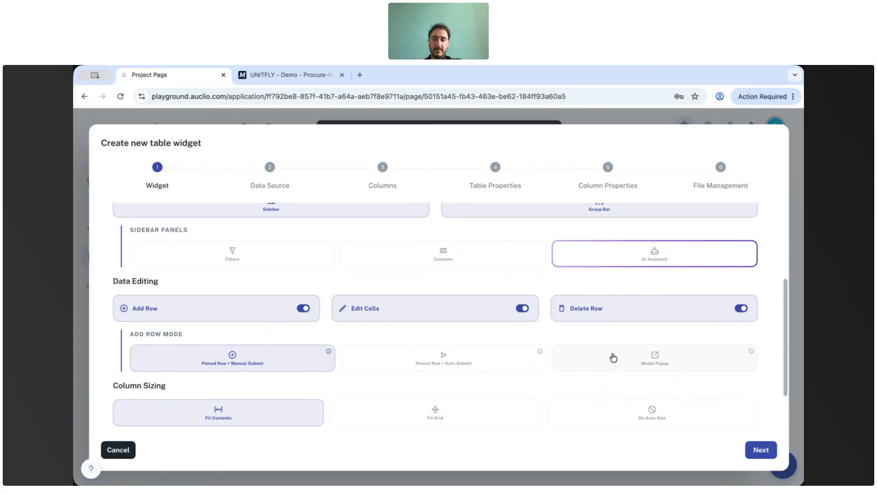
pyautogui.scroll(-3, 614, 357)
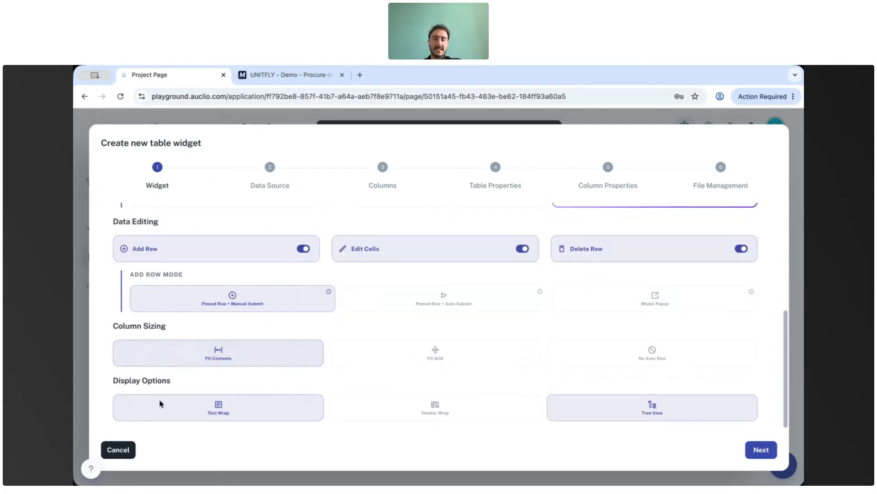
pyautogui.scroll(4, 300, 319)
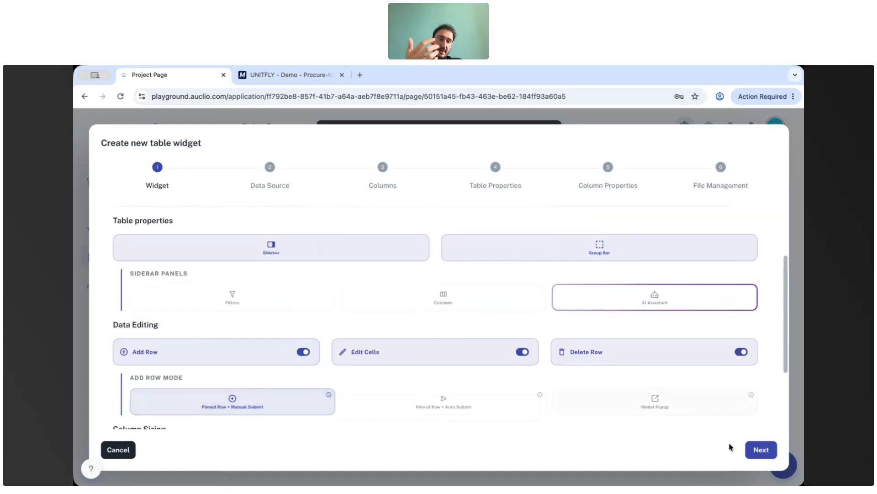
pyautogui.click(764, 451)
# - Try an external connection to M-Files Vault as the data source, look at its datasets, and switch the external connection back off
pyautogui.click(407, 259)
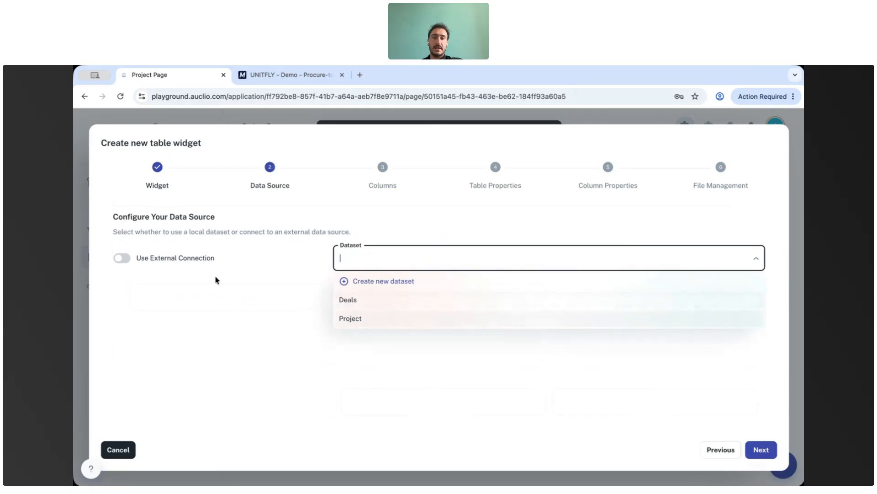
pyautogui.click(216, 280)
pyautogui.click(124, 259)
pyautogui.click(408, 261)
pyautogui.click(400, 300)
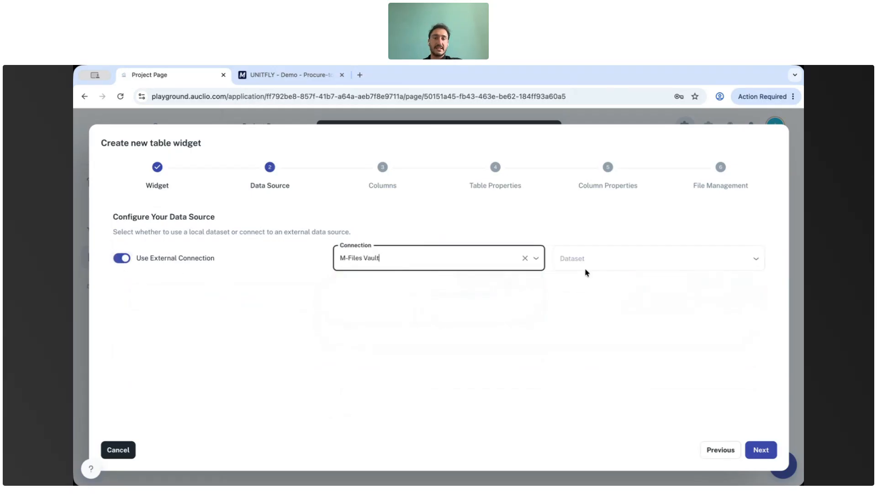
pyautogui.click(590, 260)
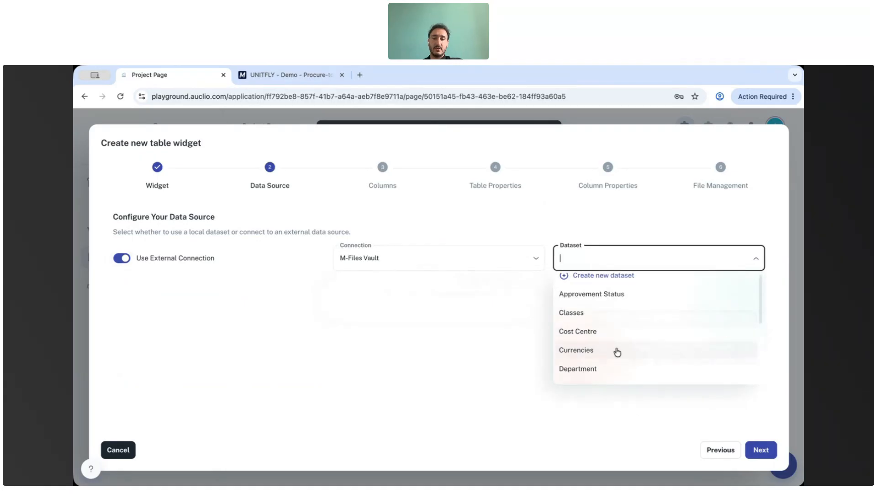
pyautogui.click(457, 311)
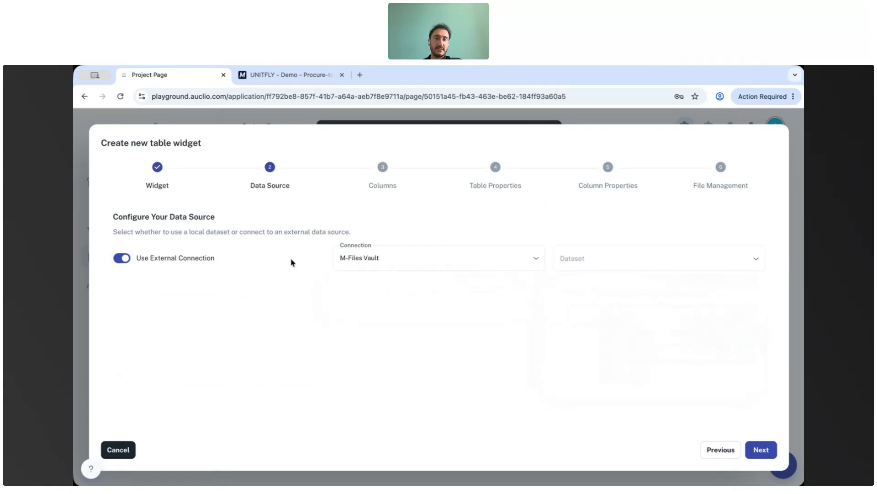
pyautogui.click(192, 259)
# - Choose the local Project dataset as the table's data source without joins and proceed to the column configuration
pyautogui.click(359, 255)
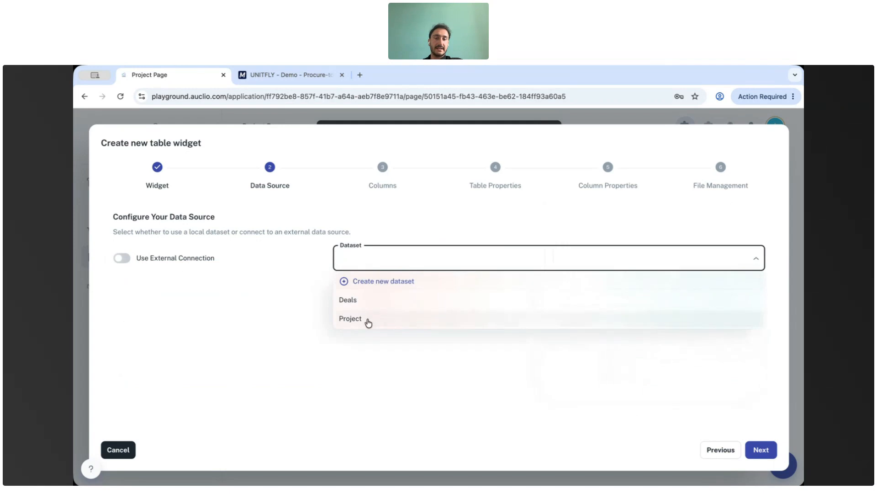
pyautogui.click(369, 323)
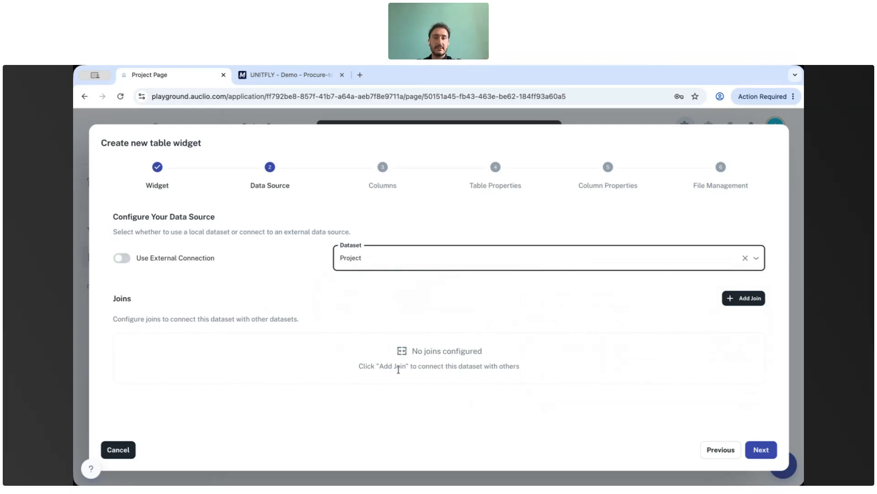
pyautogui.click(761, 450)
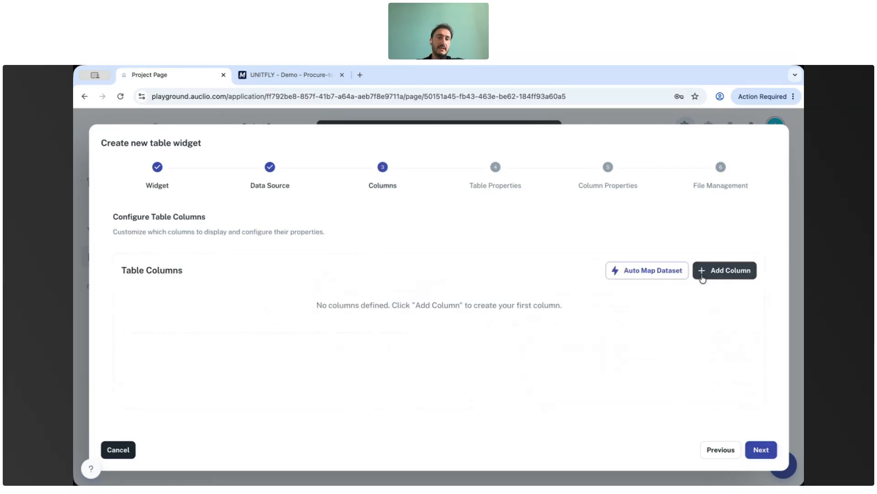
# - Auto-map the dataset's fields to table columns and remove the Workflow and State columns
pyautogui.click(658, 271)
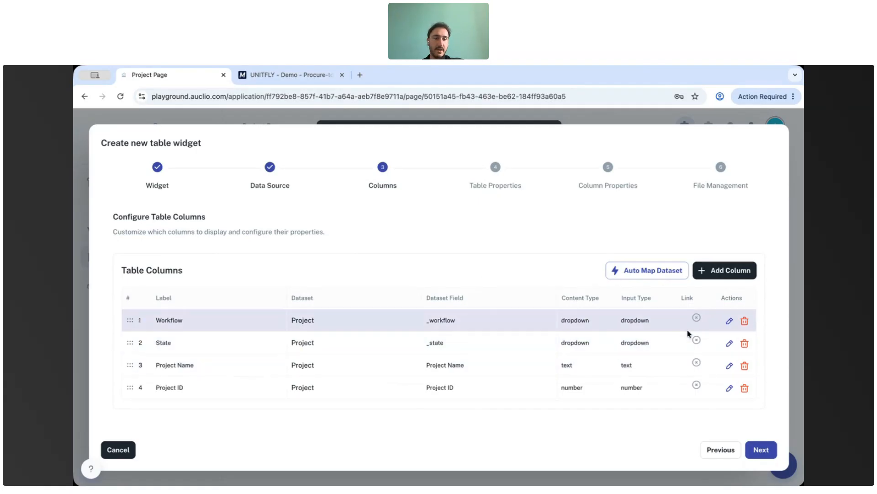
pyautogui.click(744, 322)
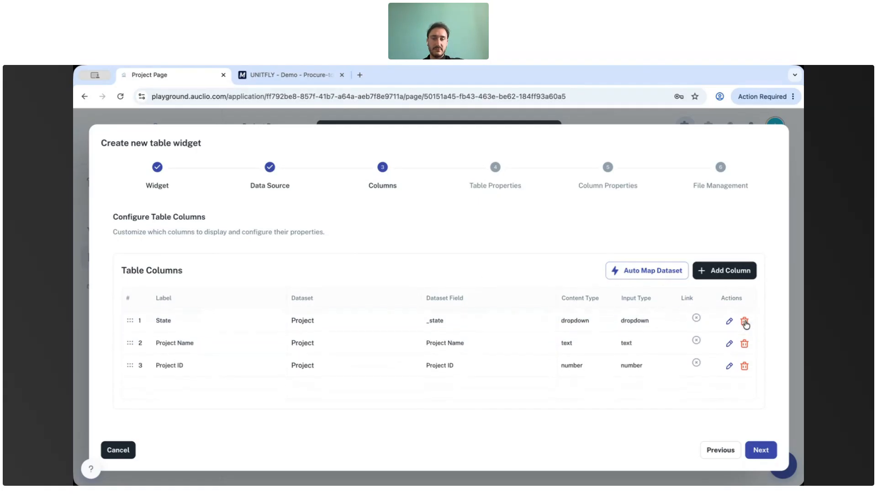
pyautogui.click(744, 321)
pyautogui.moveTo(130, 324); pyautogui.dragTo(131, 333)
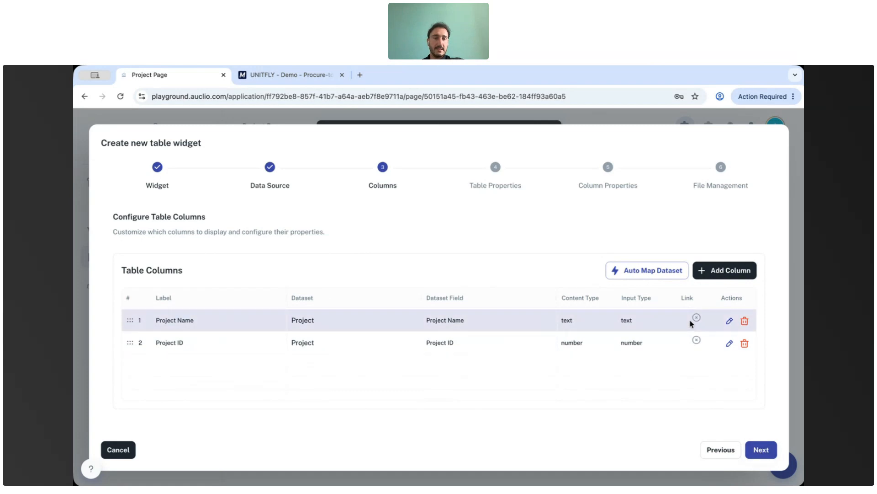
# - Try a Page Link on the Project Name column, look at the available target pages, and discard the column edit
pyautogui.click(730, 321)
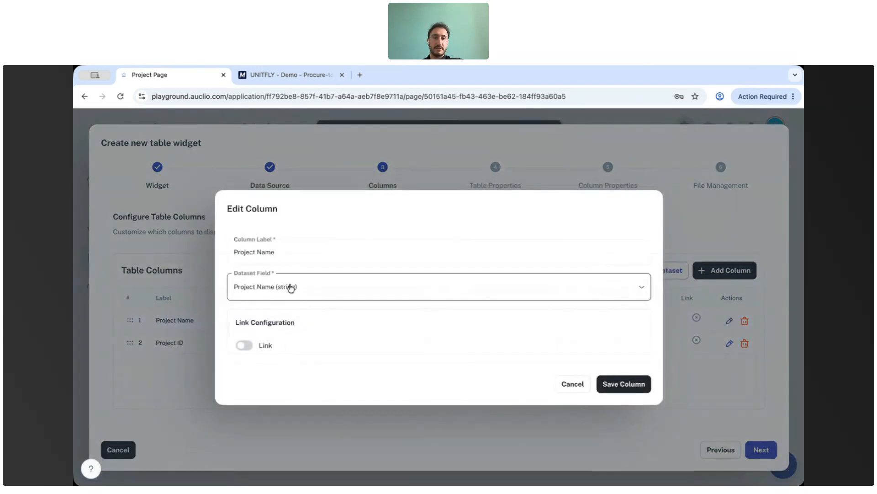
pyautogui.click(251, 350)
pyautogui.click(369, 315)
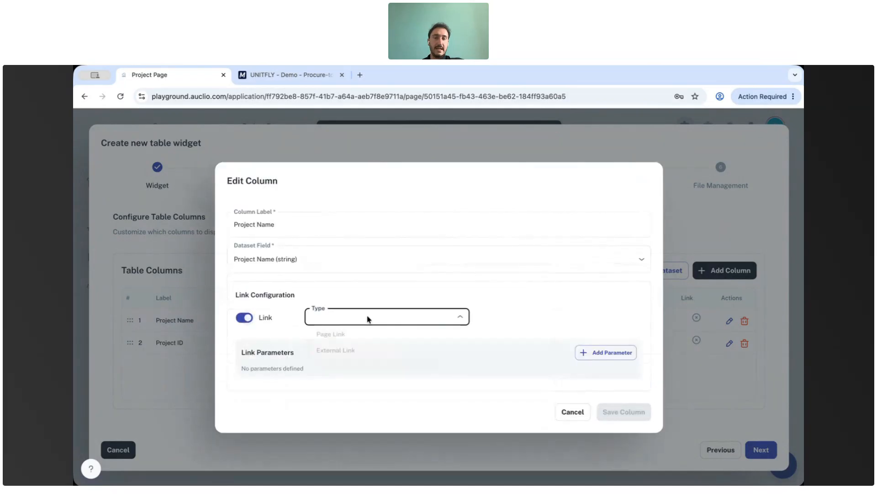
pyautogui.click(326, 337)
pyautogui.click(508, 319)
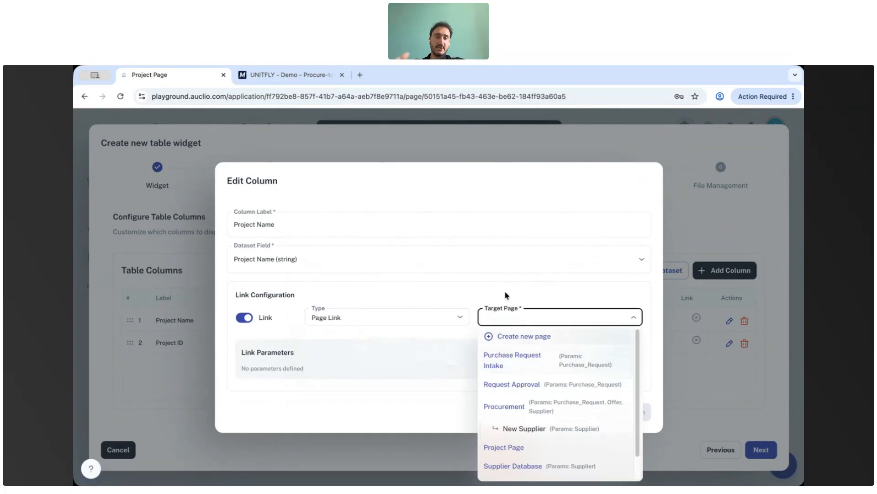
pyautogui.click(245, 318)
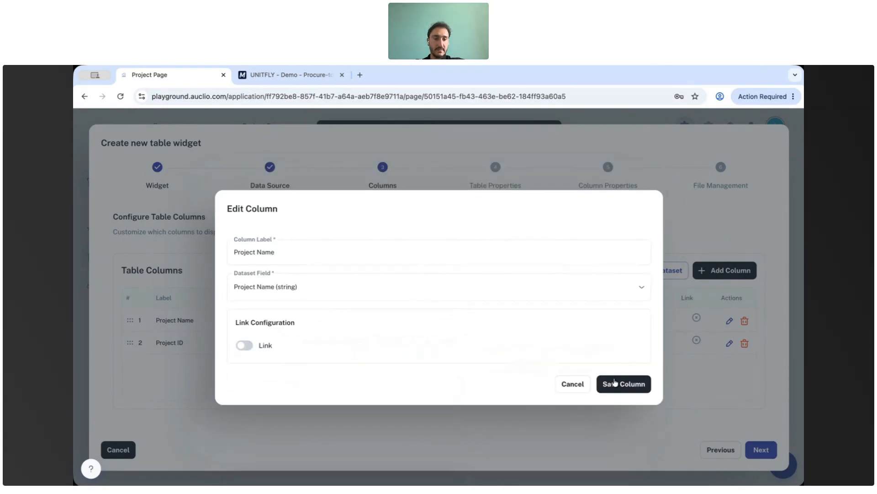
pyautogui.click(574, 385)
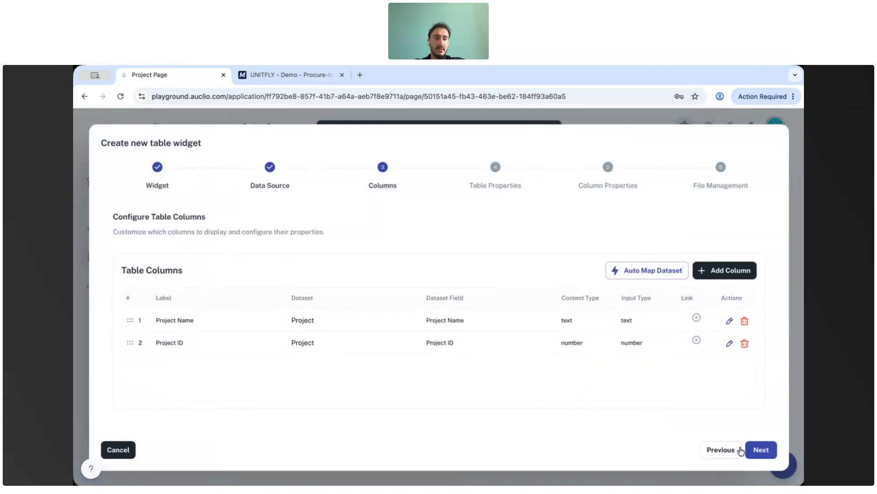
# - Proceed to the file management settings with no filters added and the default column properties kept
pyautogui.click(760, 449)
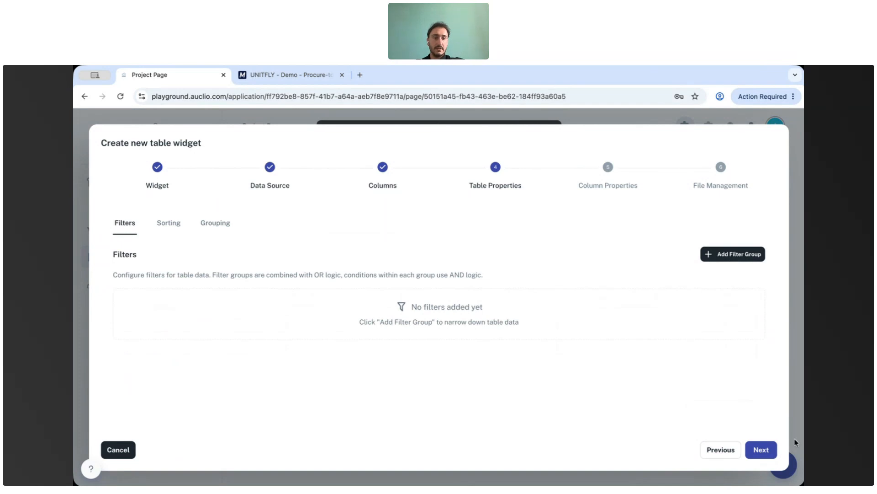
pyautogui.click(761, 449)
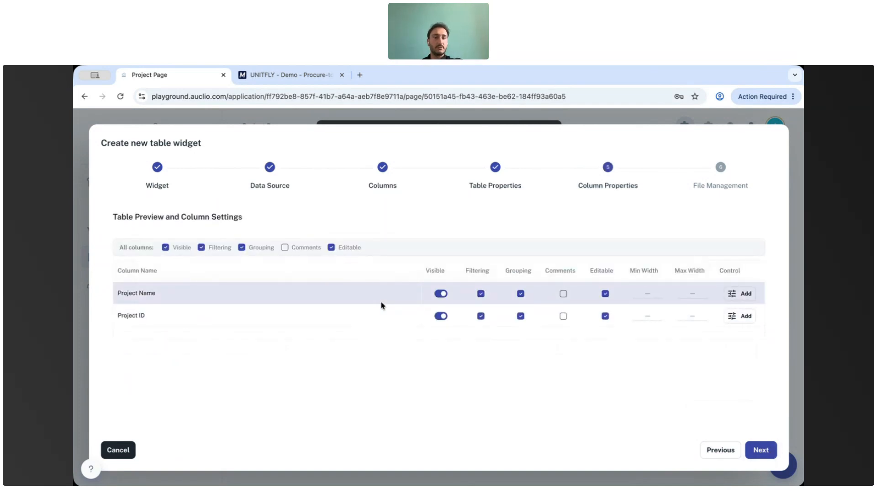
pyautogui.click(777, 452)
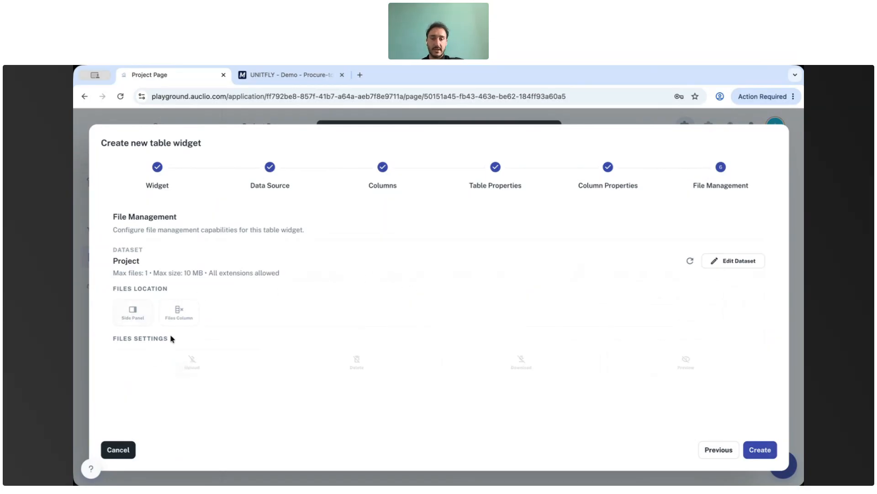
# - Set the files location to Files Column, enable the Preview and Upload file settings, and create the table widget
pyautogui.click(129, 310)
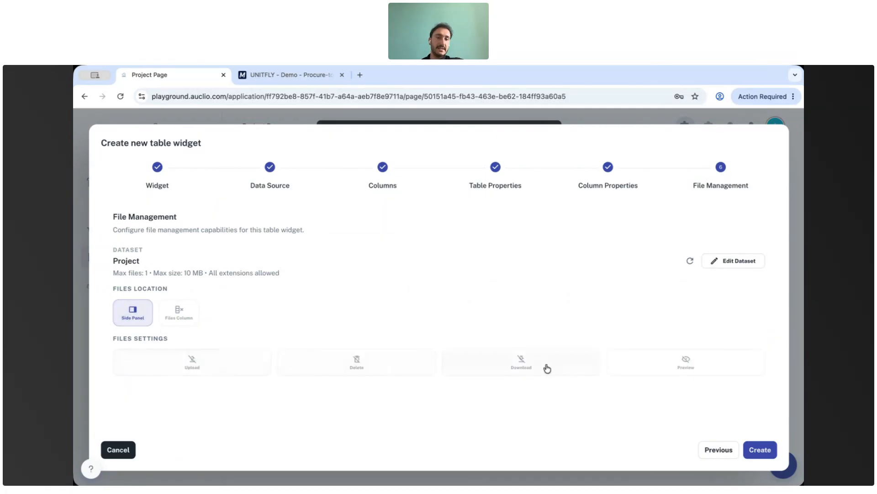
pyautogui.click(176, 312)
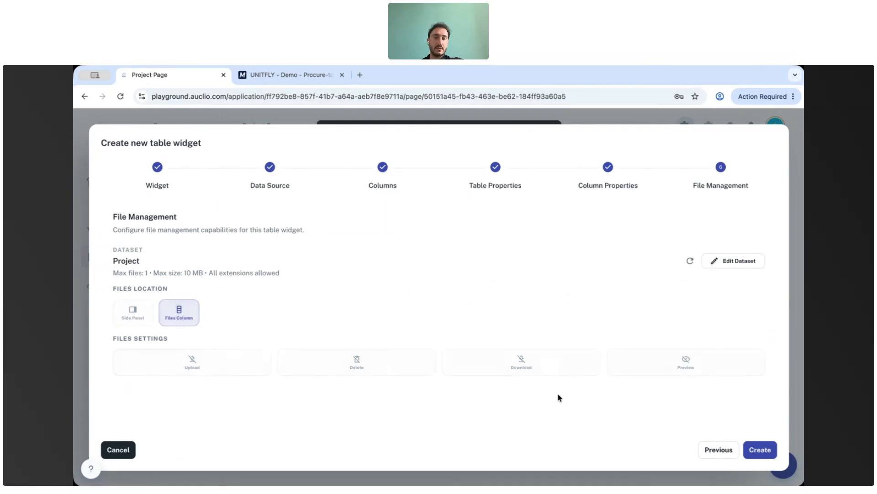
pyautogui.click(192, 364)
pyautogui.click(222, 363)
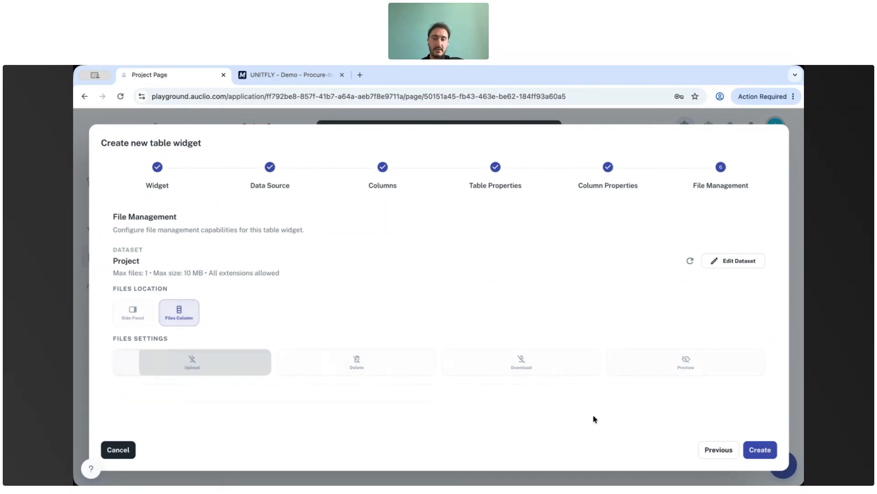
pyautogui.click(672, 363)
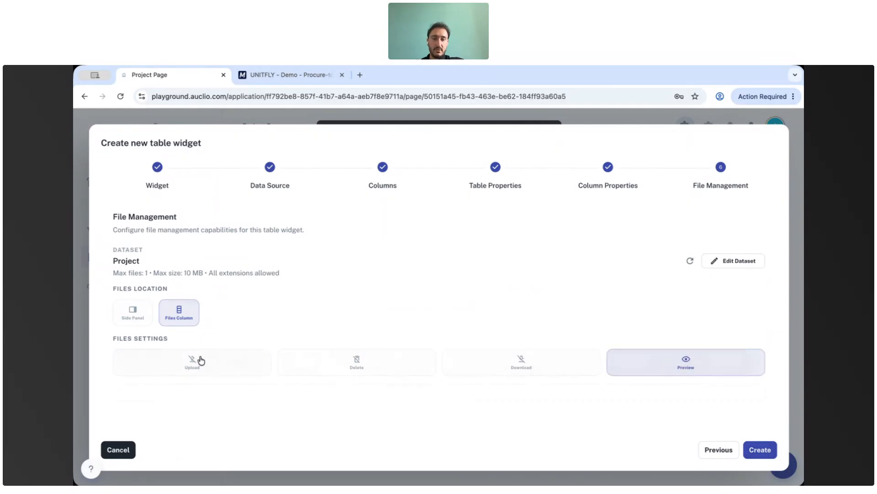
pyautogui.click(197, 361)
pyautogui.click(408, 388)
pyautogui.click(325, 417)
pyautogui.click(758, 452)
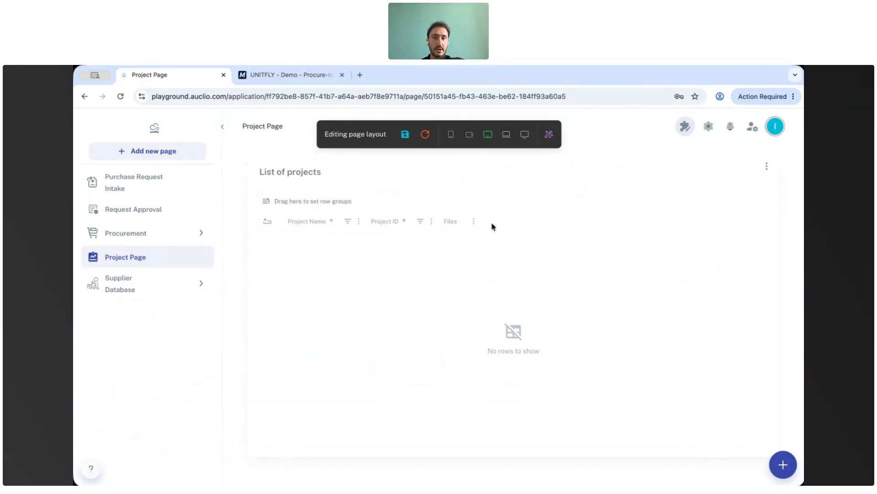
# - Open the list of widget types for adding another widget to the Project Page
pyautogui.click(783, 464)
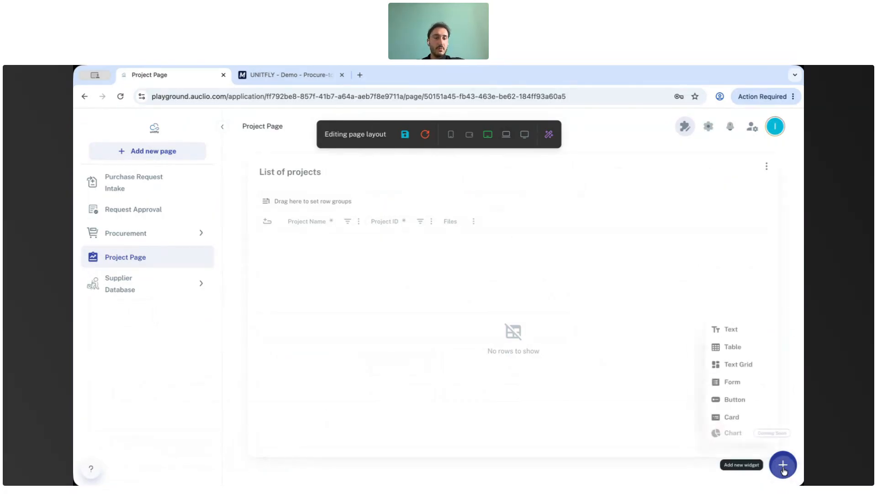